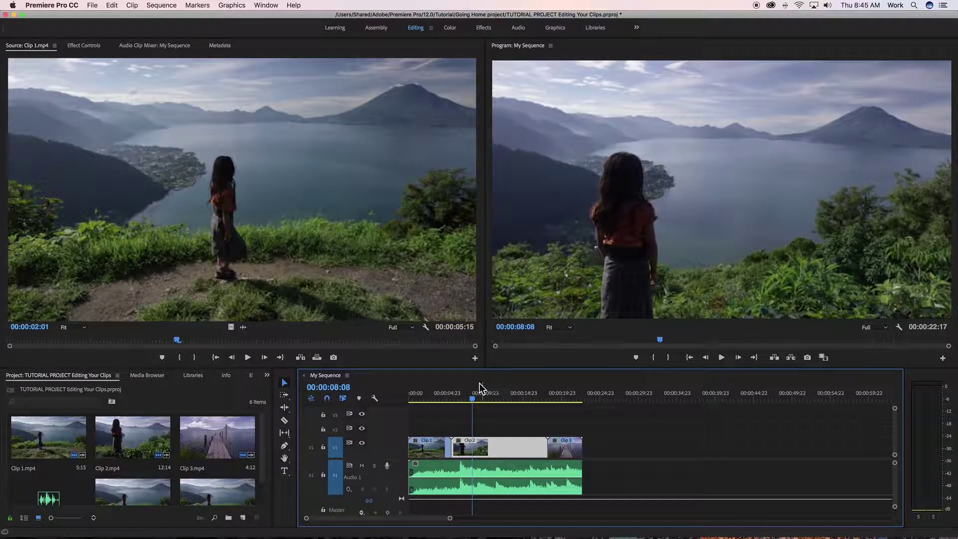
# In the Graphics workspace, add the title text "A Journey Home" to the upper part of the frame at 00:00:08:14.
pyautogui.moveTo(472, 402); pyautogui.dragTo(475, 404)
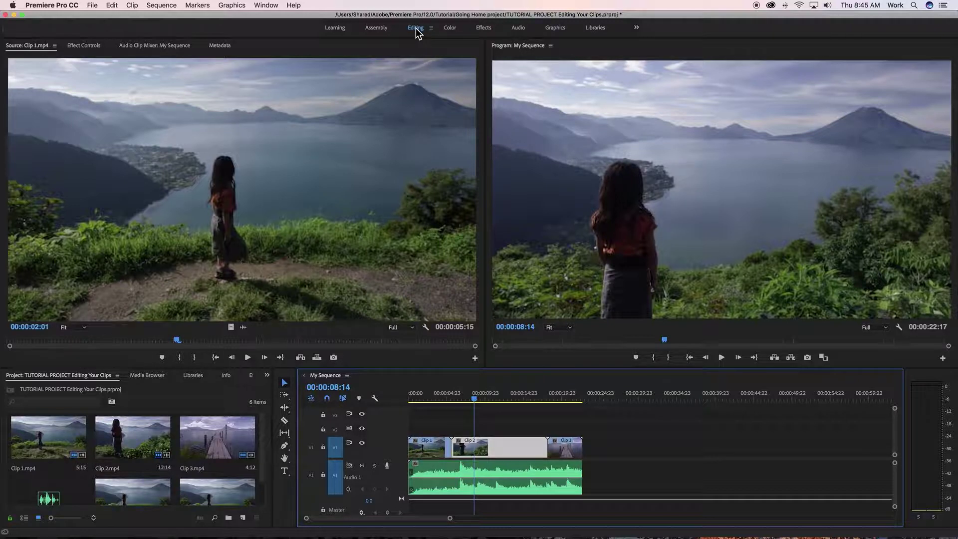
pyautogui.click(554, 29)
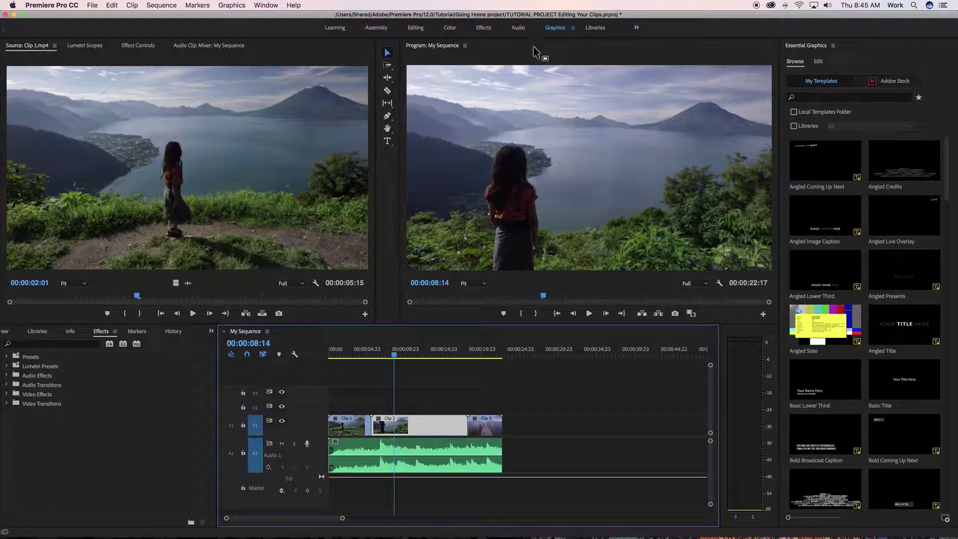
pyautogui.click(387, 142)
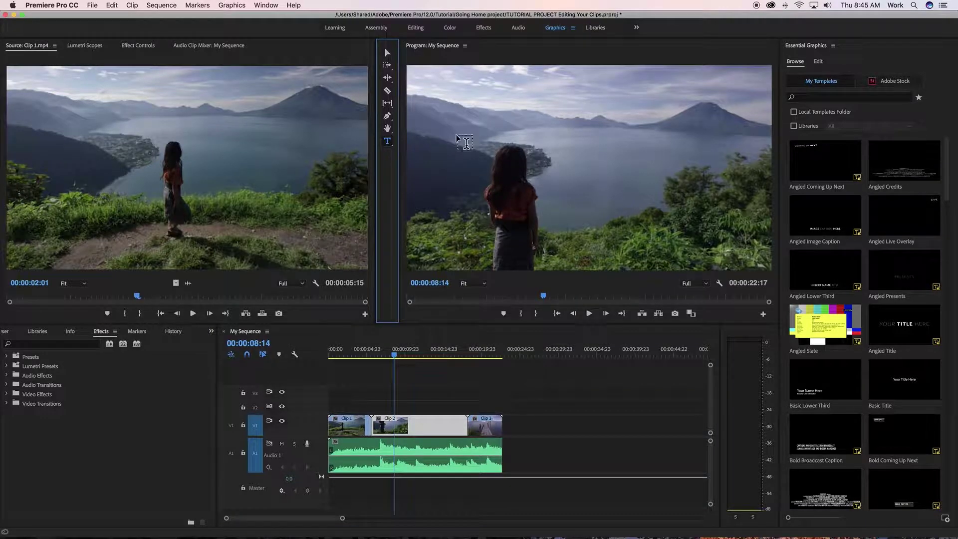
pyautogui.click(491, 116)
pyautogui.write('A Journey Home')
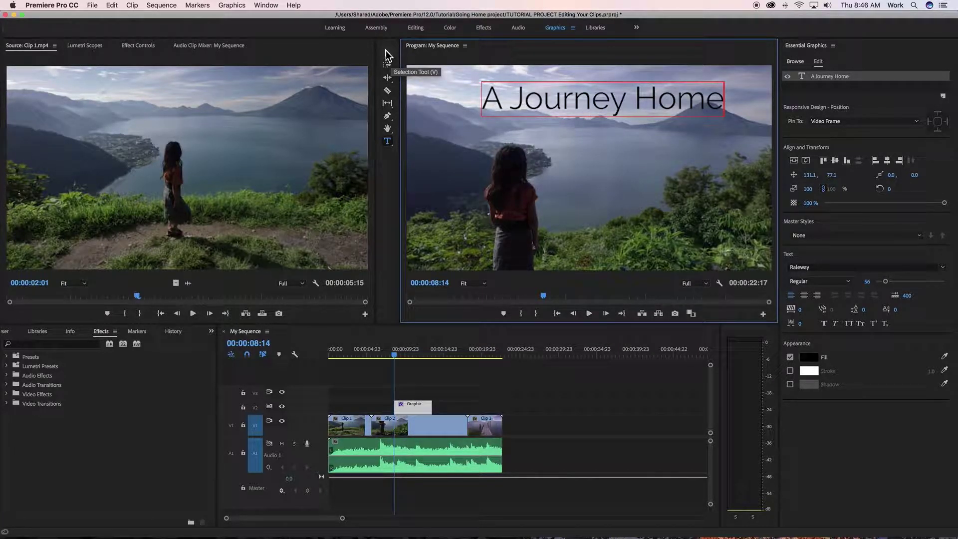
# Move the title to about 97, 106 in the frame and set its font size to 67.
pyautogui.click(386, 52)
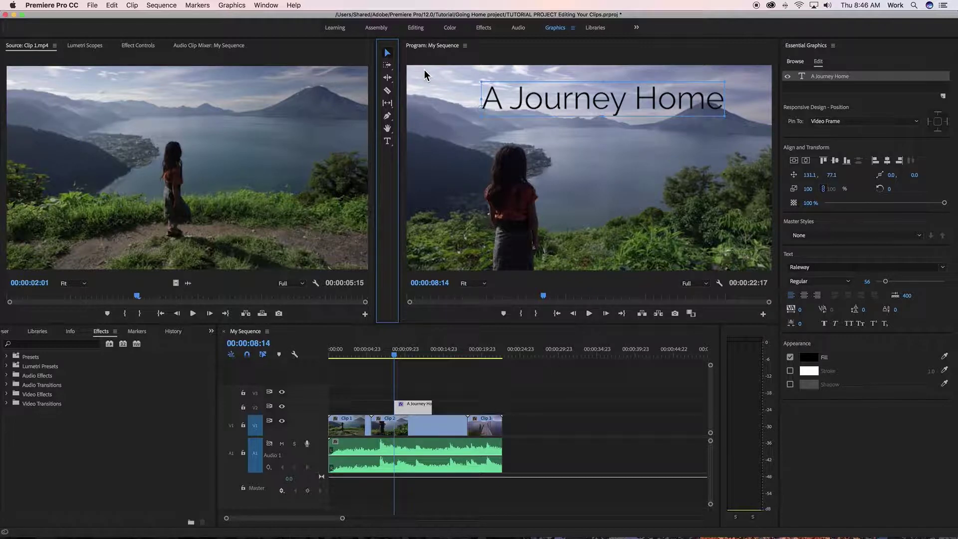
pyautogui.moveTo(525, 103); pyautogui.dragTo(506, 121)
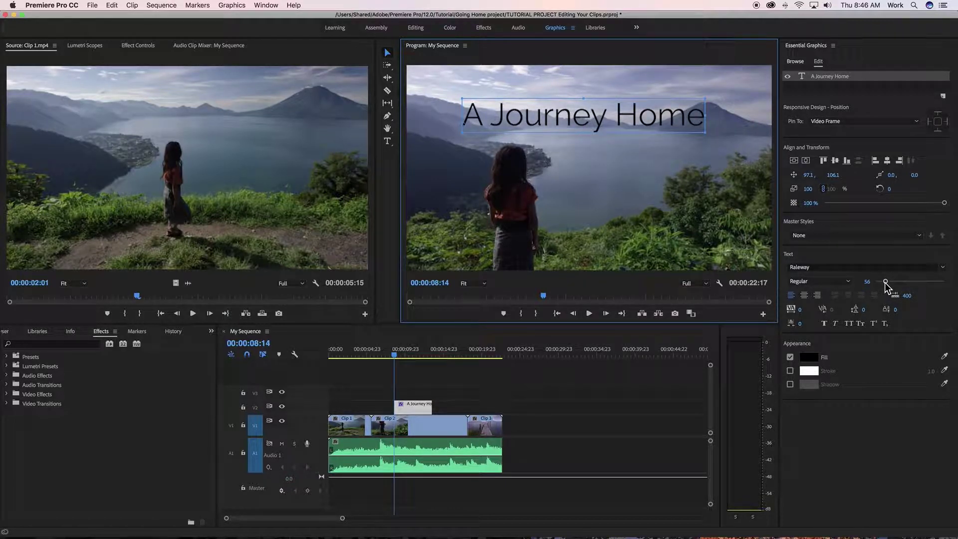
pyautogui.moveTo(885, 282); pyautogui.dragTo(886, 283)
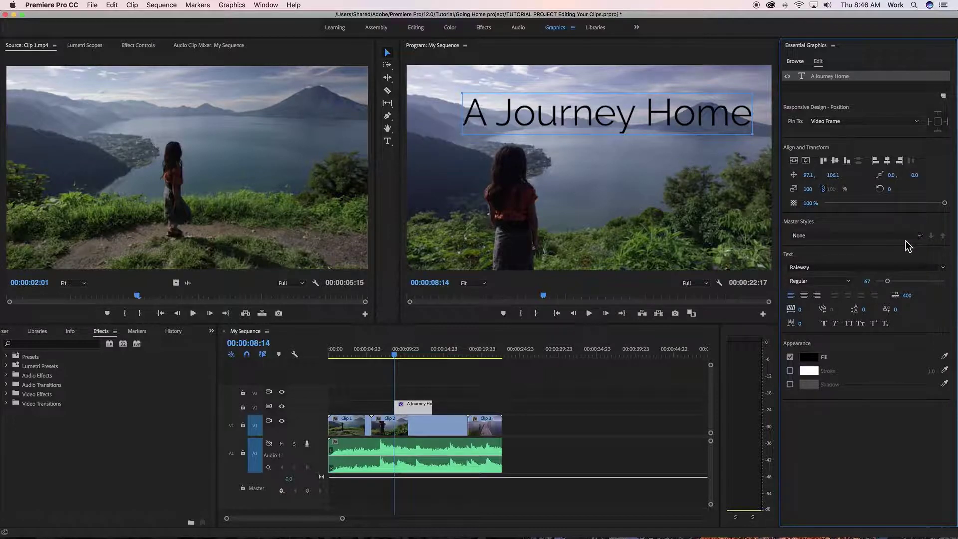
# Set the title's fill colour to white (FFFFFF).
pyautogui.click(810, 357)
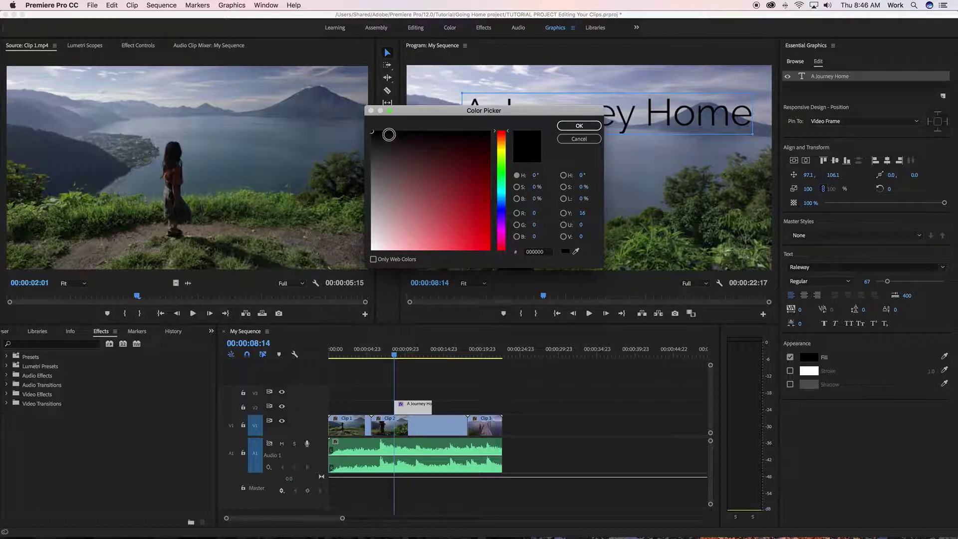
pyautogui.click(371, 131)
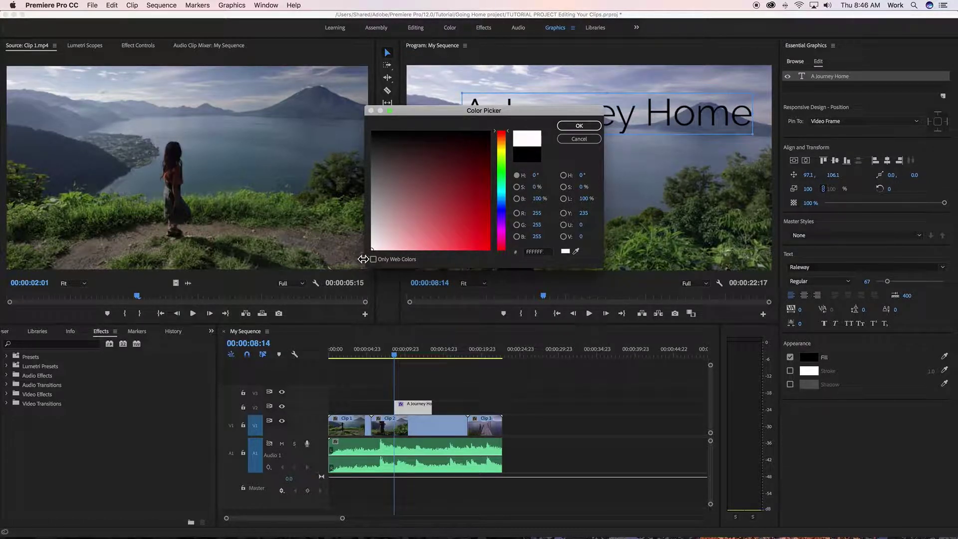
pyautogui.click(580, 127)
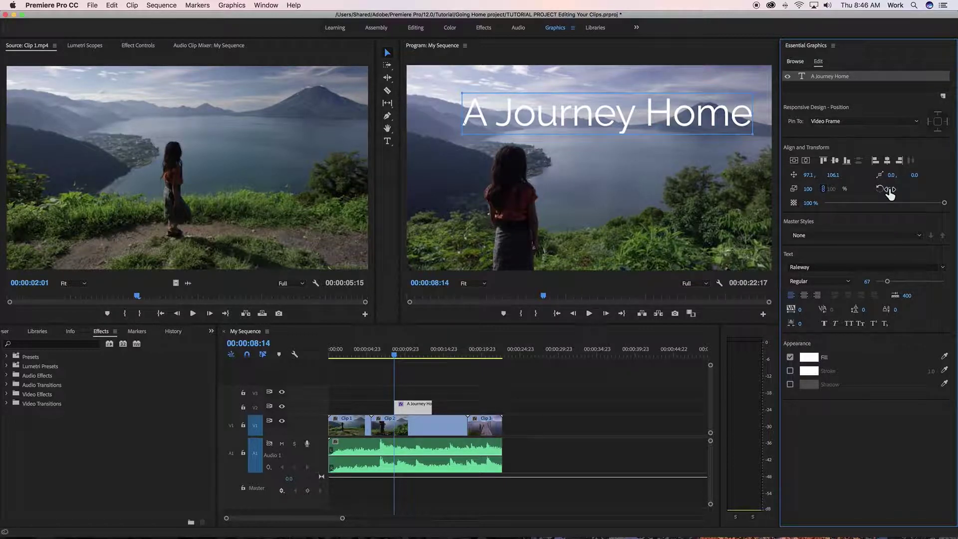
# Try out the title's rotation and opacity, and move it to the lower part of the frame and back up.
pyautogui.moveTo(889, 190); pyautogui.dragTo(890, 190)
pyautogui.moveTo(944, 203)
pyautogui.mouseDown()
pyautogui.moveTo(831, 206)
pyautogui.moveTo(948, 215)
pyautogui.mouseUp()
pyautogui.moveTo(634, 116); pyautogui.dragTo(576, 249)
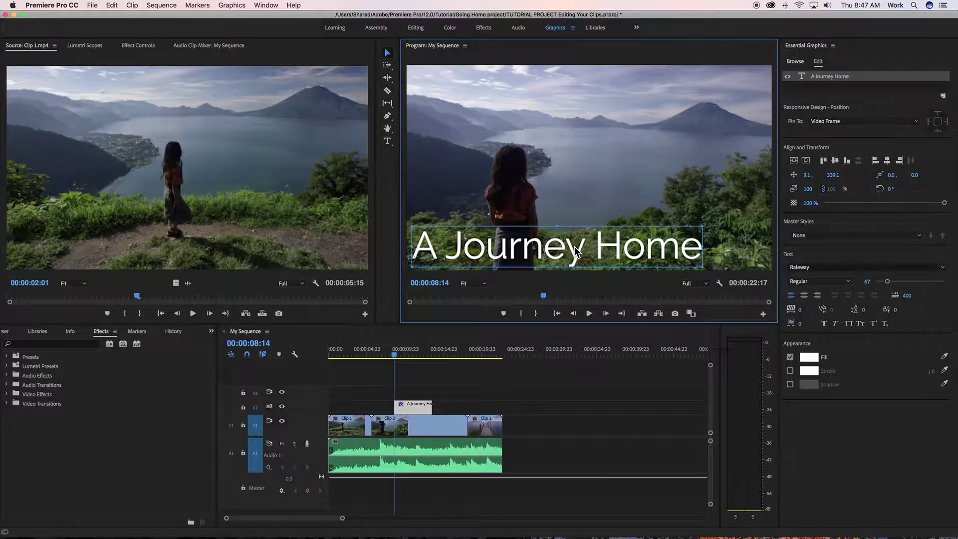
pyautogui.press('Up')
pyautogui.moveTo(577, 249); pyautogui.dragTo(598, 115)
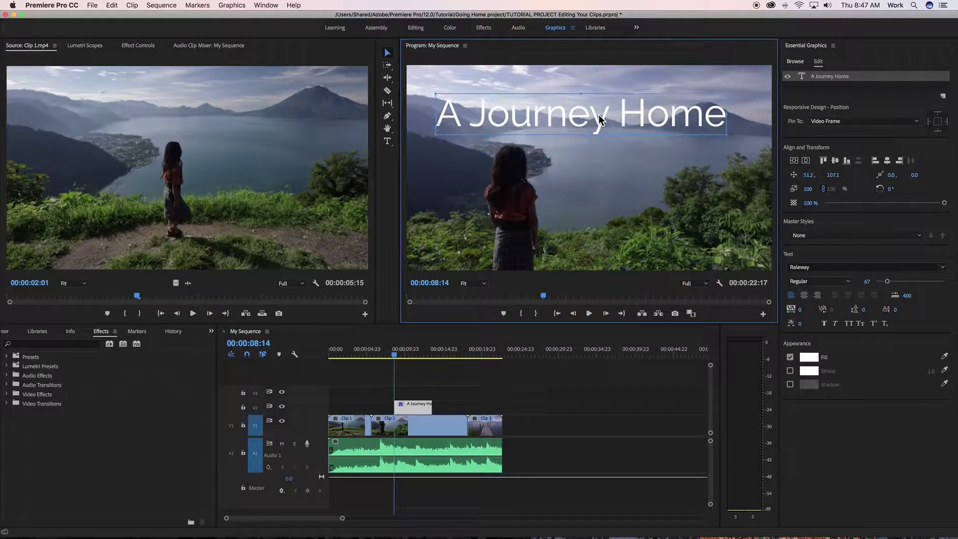
# Centre the title in the frame both horizontally and vertically.
pyautogui.click(806, 162)
pyautogui.click(794, 160)
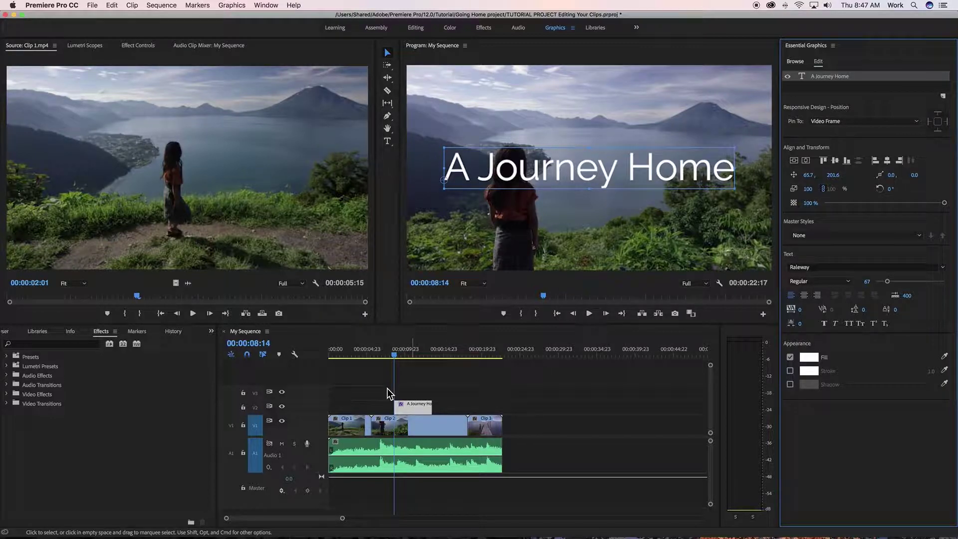
# Extend the start of the title clip on V2 slightly earlier over Clip 2 and place the playhead at 00:00:09:02.
pyautogui.click(335, 339)
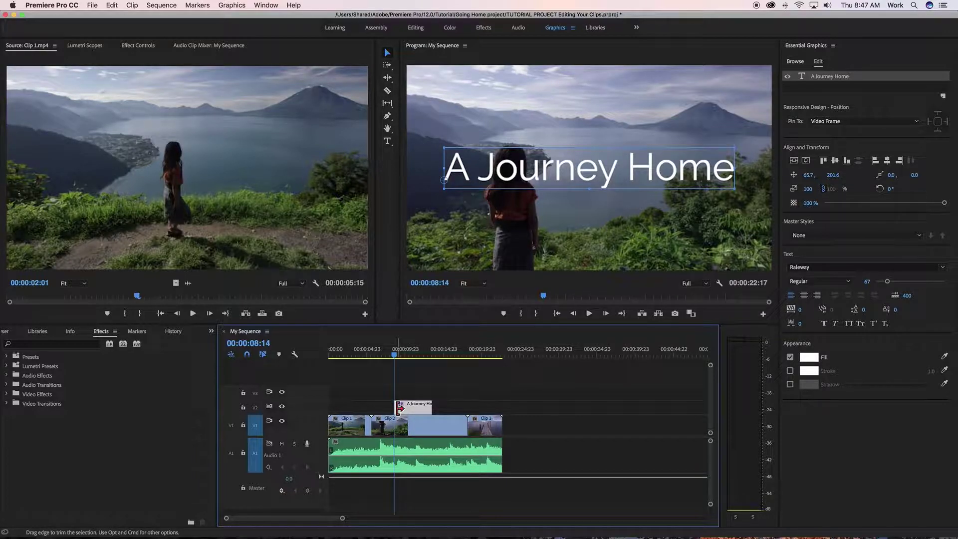
pyautogui.moveTo(400, 408); pyautogui.dragTo(427, 410)
pyautogui.moveTo(396, 354); pyautogui.dragTo(397, 378)
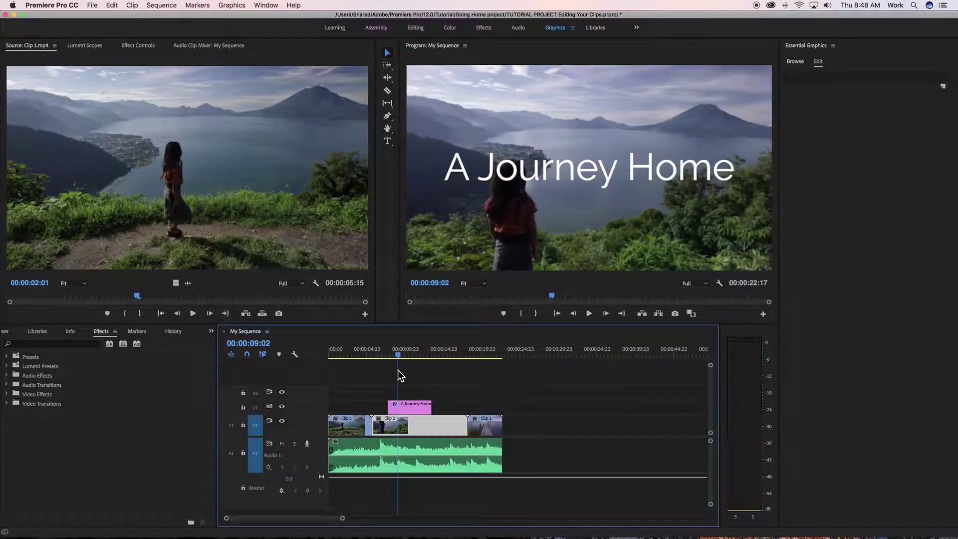
# Apply the default transition to both the start and the end of the title clip on V2.
pyautogui.click(407, 404)
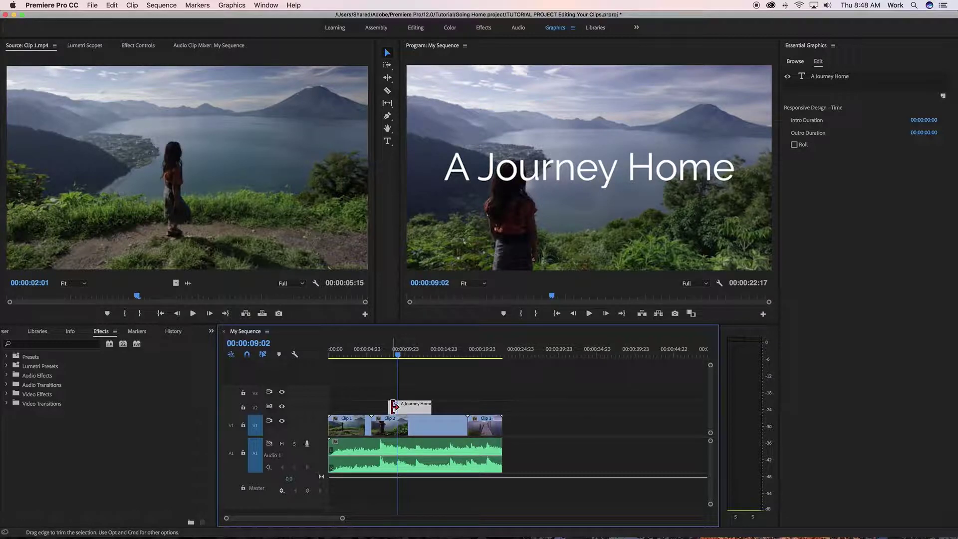
pyautogui.rightClick(393, 407)
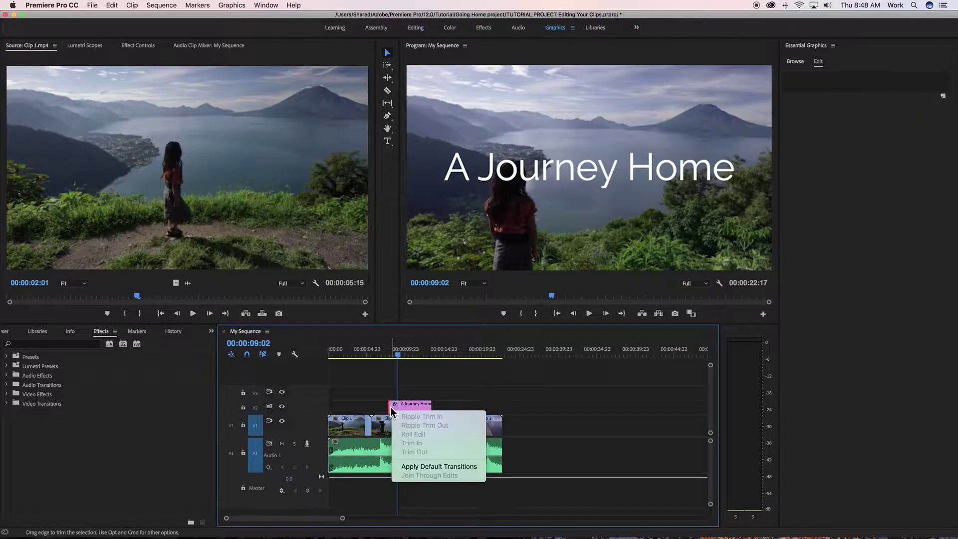
pyautogui.click(417, 465)
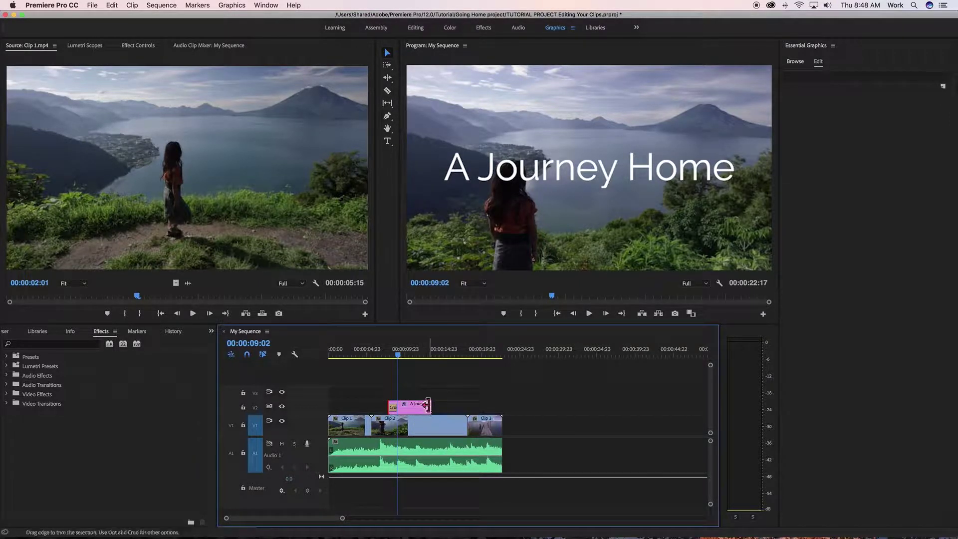
pyautogui.rightClick(428, 405)
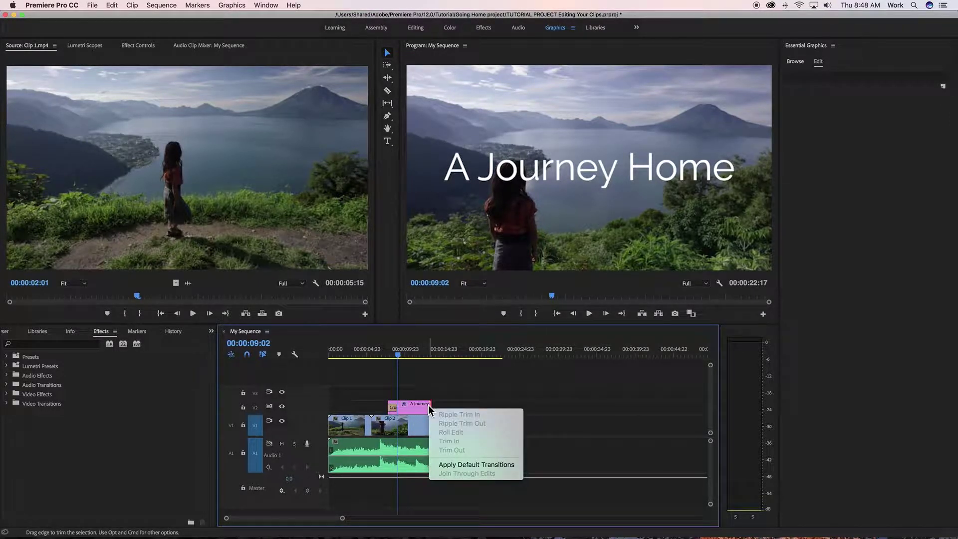
pyautogui.click(457, 462)
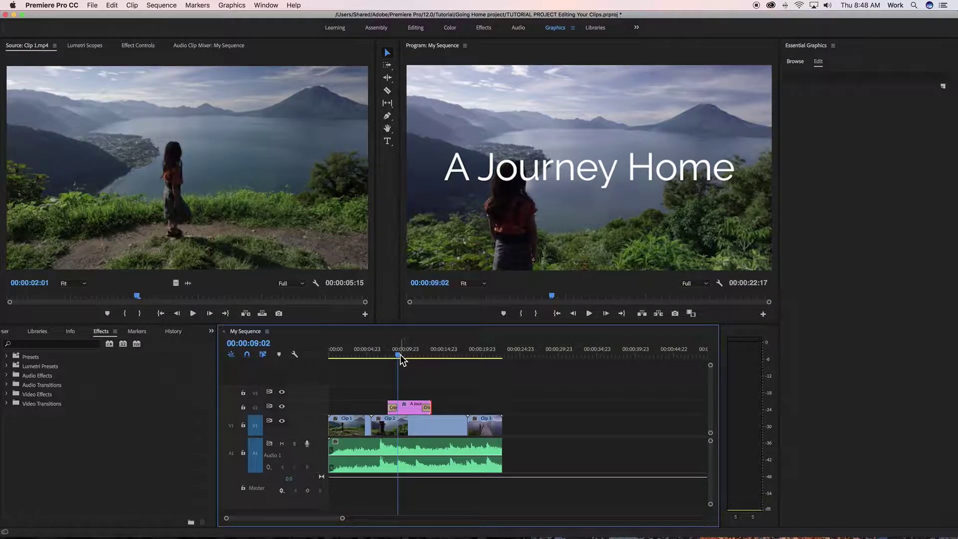
# Play the sequence from just before the title to past its end to check how it fades in and out.
pyautogui.moveTo(400, 354); pyautogui.dragTo(381, 353)
pyautogui.press('space')
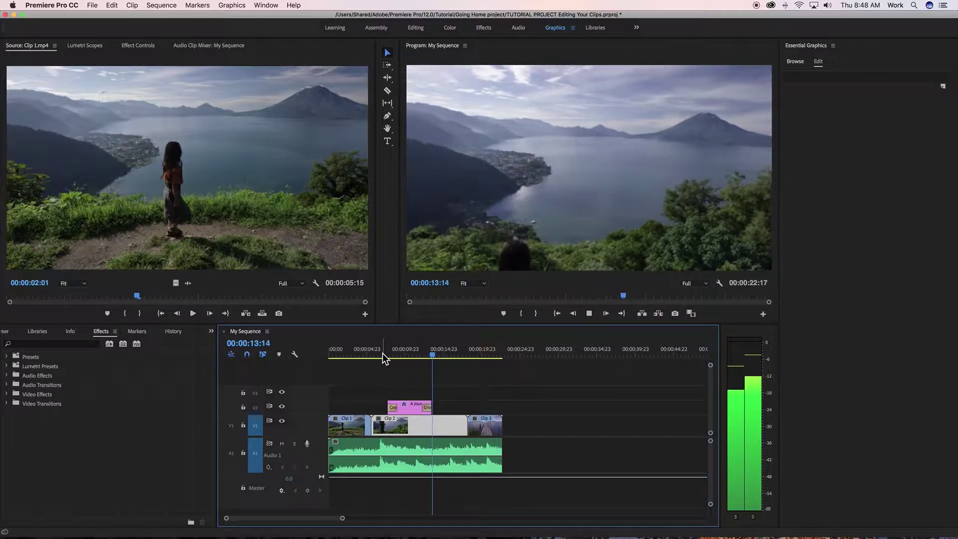
pyautogui.press('space')
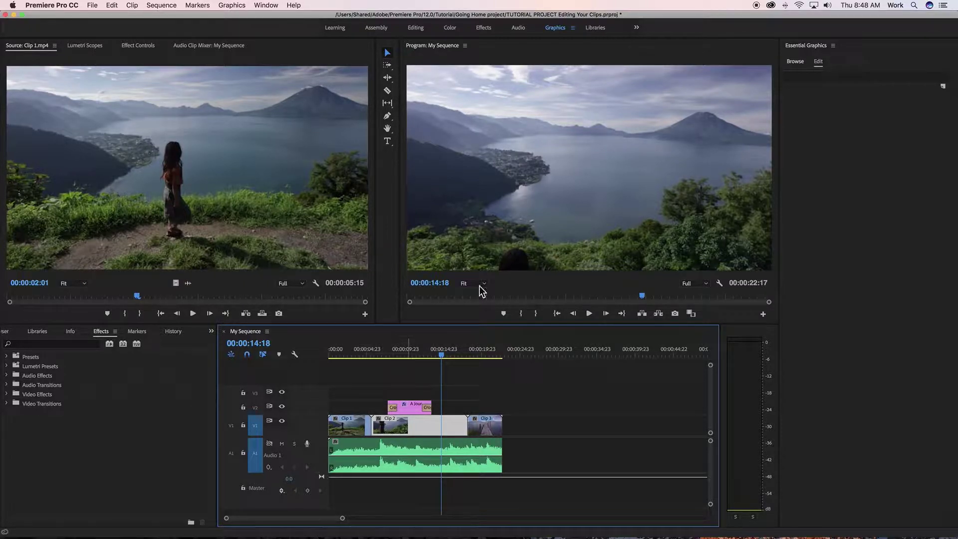
# View the graphics templates, reselect the title clip to show its edit options, and return to the Editing workspace.
pyautogui.click(794, 64)
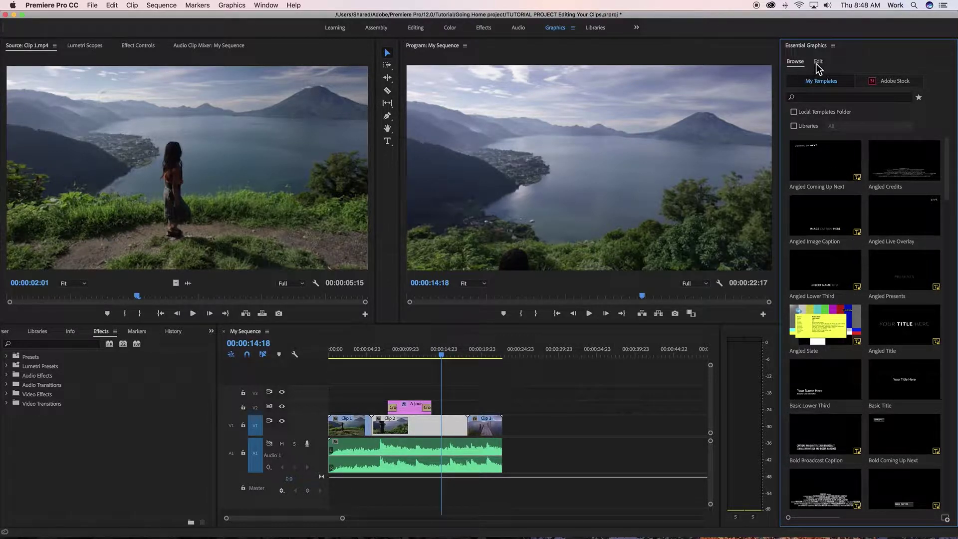
pyautogui.click(412, 408)
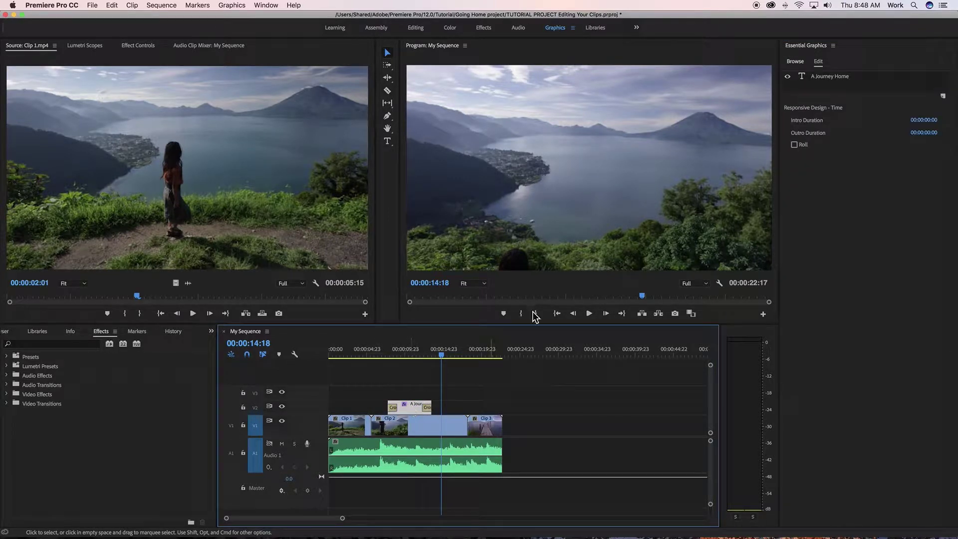
pyautogui.click(417, 29)
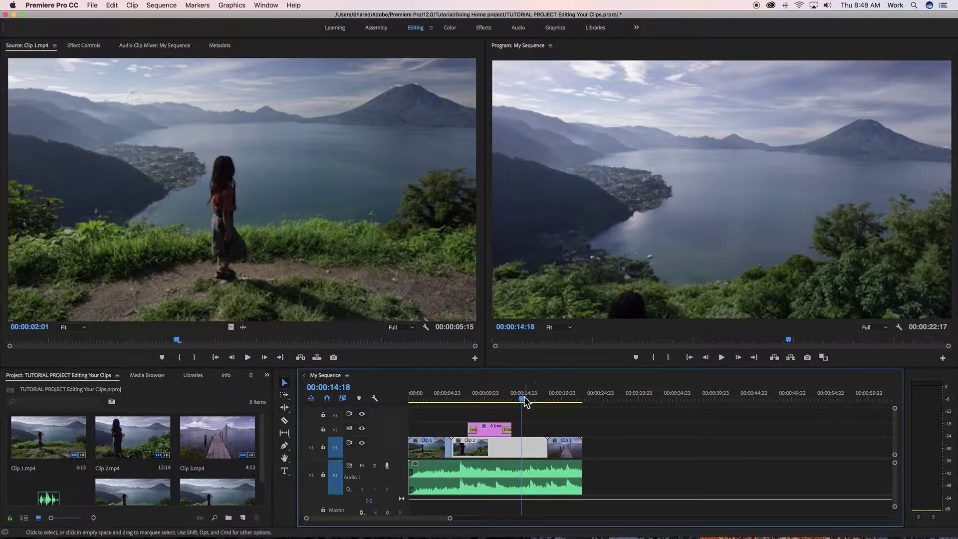